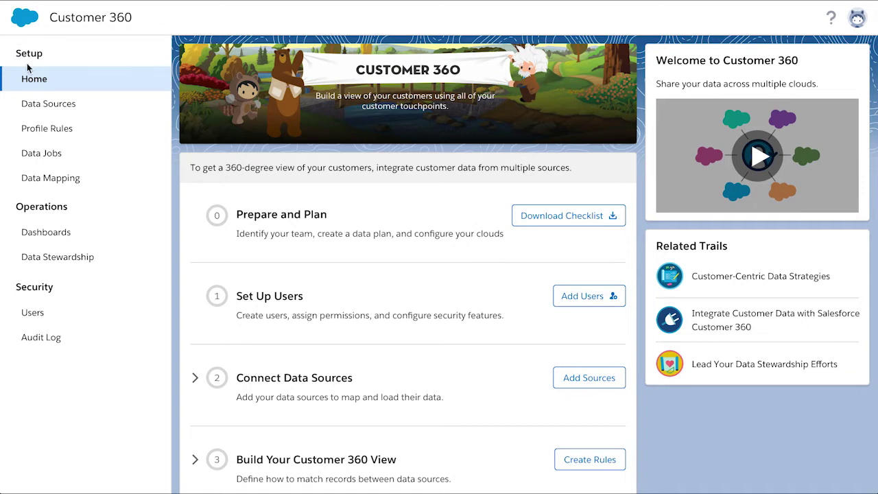
# - List the NTO Sandbox Commerce and NTO Sandbox Service data sources, then open the Service Sandbox mapping
pyautogui.click(42, 103)
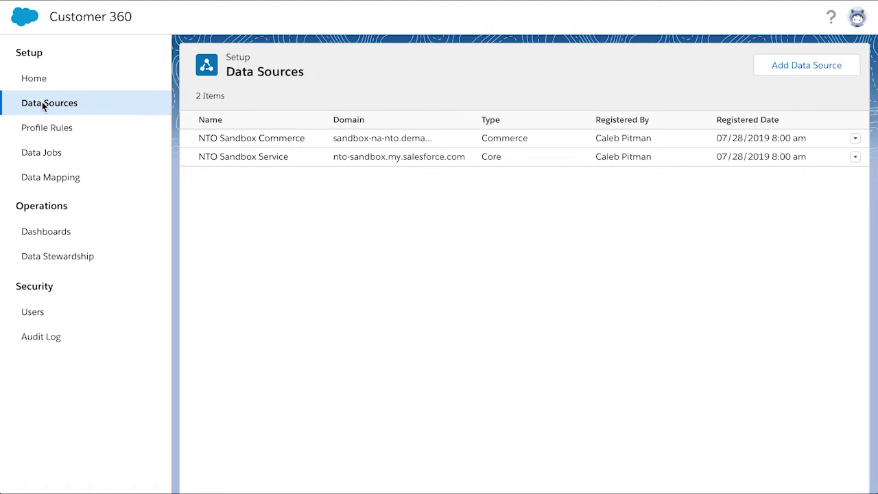
pyautogui.click(41, 178)
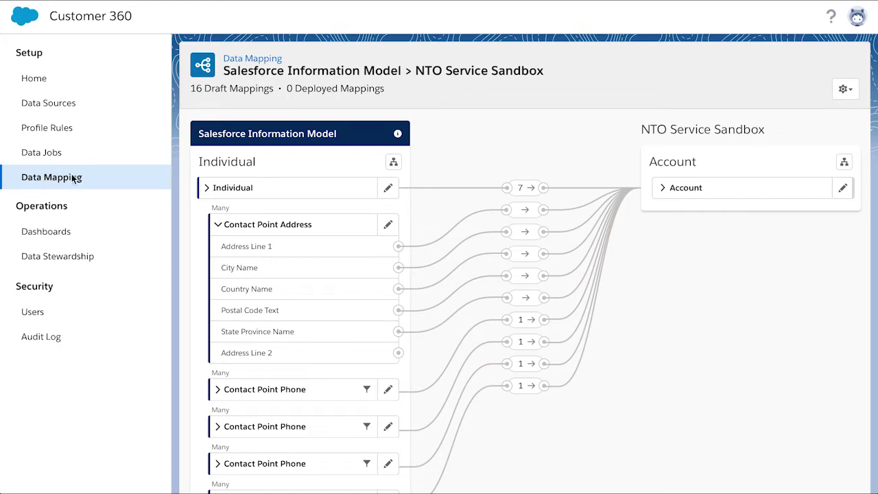
# - Check the Contact Point Address field list, then expand Account to show its mapped billing fields
pyautogui.click(387, 227)
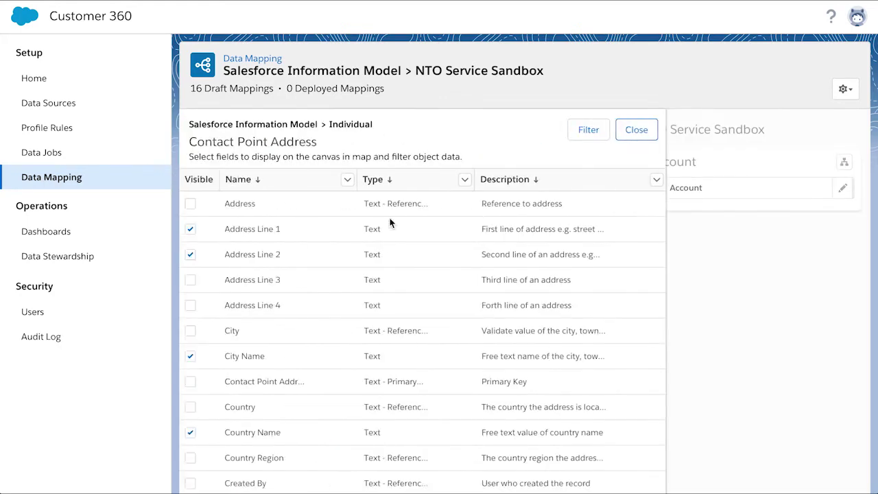
pyautogui.click(635, 130)
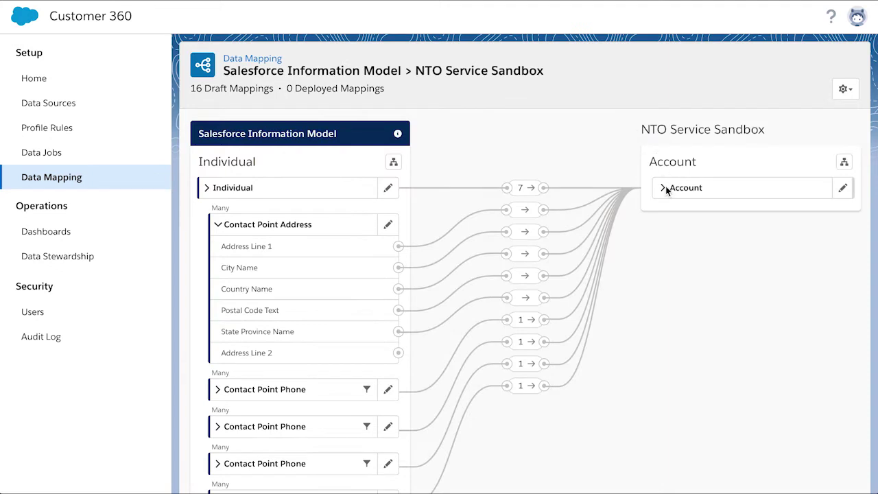
pyautogui.click(664, 190)
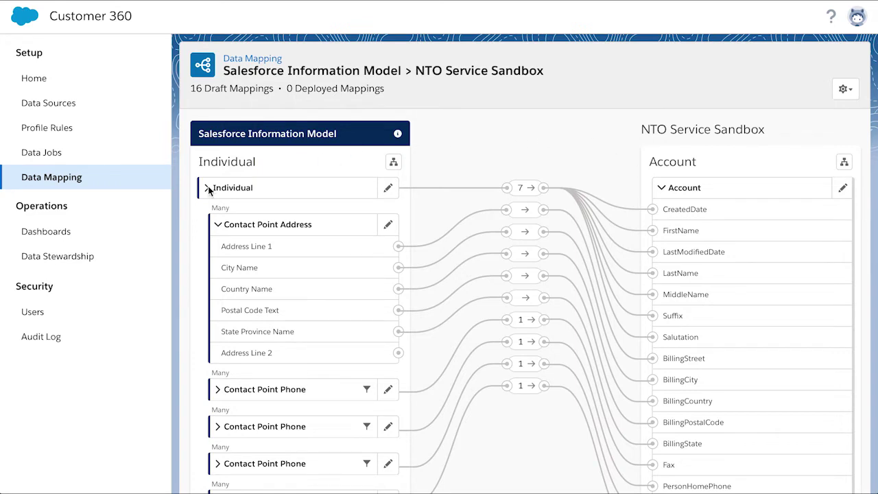
# - Inspect a merged customer's global profile record with its contact points and lineage
pyautogui.click(66, 256)
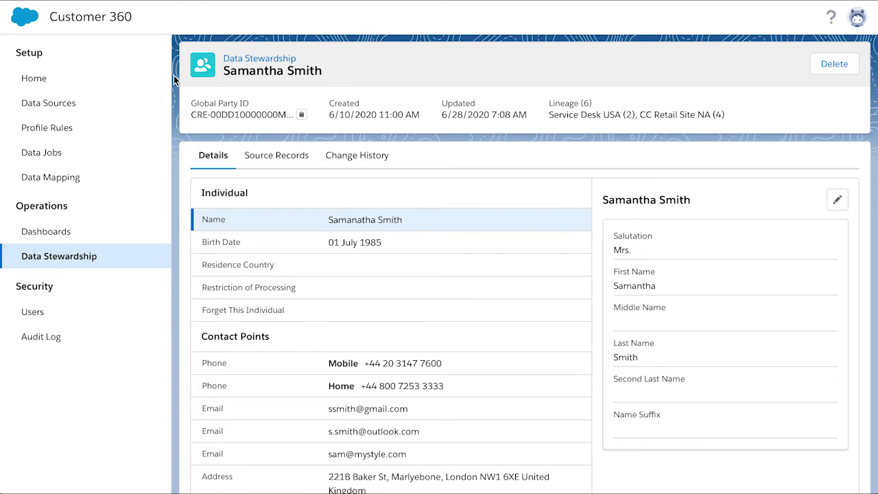
pyautogui.click(48, 134)
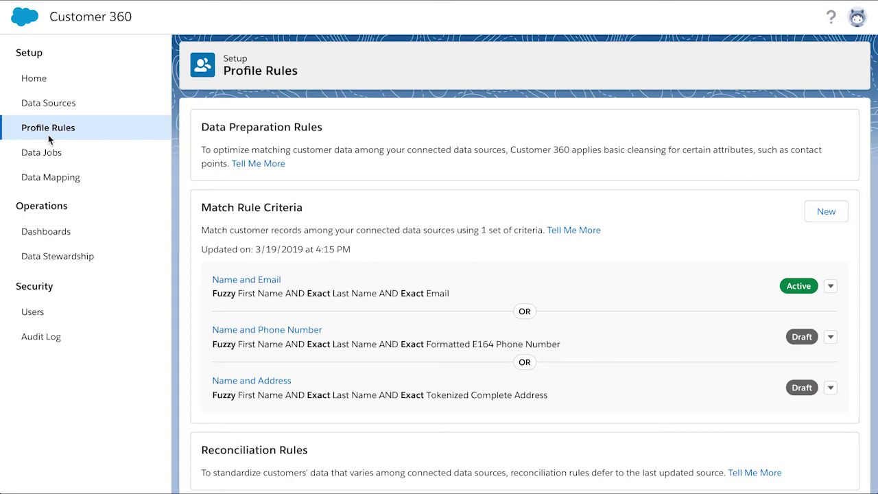
# - Go from the profile match rules to Data Jobs, showing one running load and three complete jobs
pyautogui.click(52, 152)
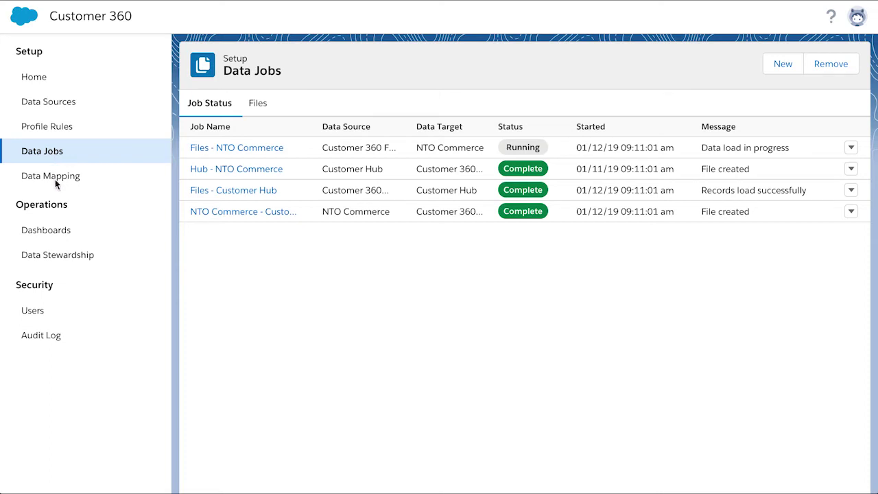
# - View the Dashboards summary: 4 sources, 114 records, 49 master profiles, 57.02% consolidation
pyautogui.click(59, 235)
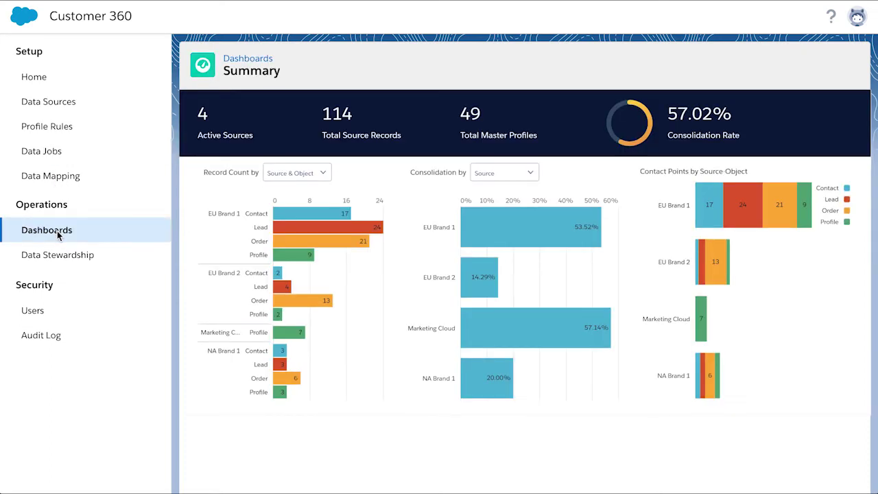